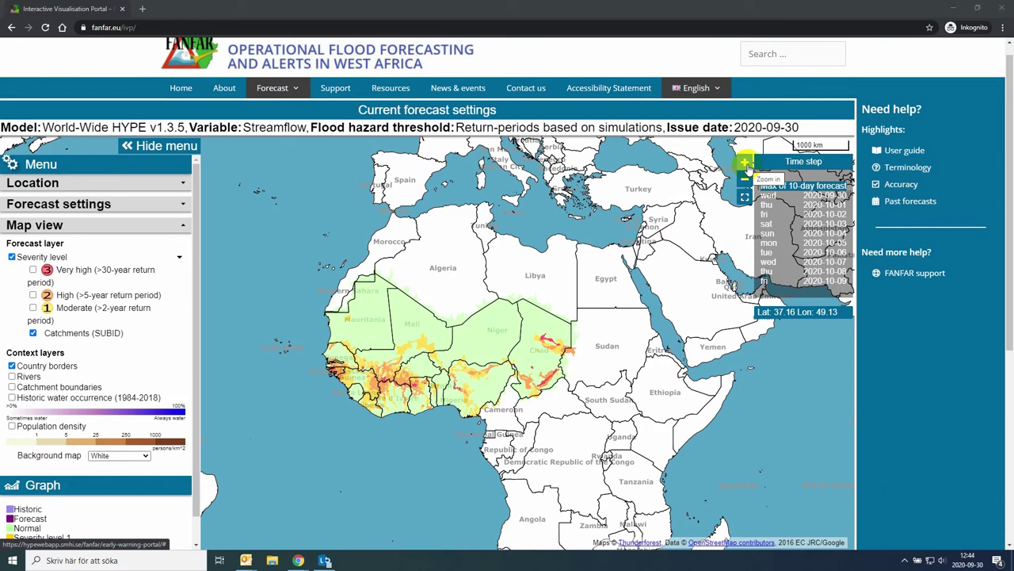
Zoom the severity map in two levels on West Africa and switch it to full screen
left_click(745, 163)
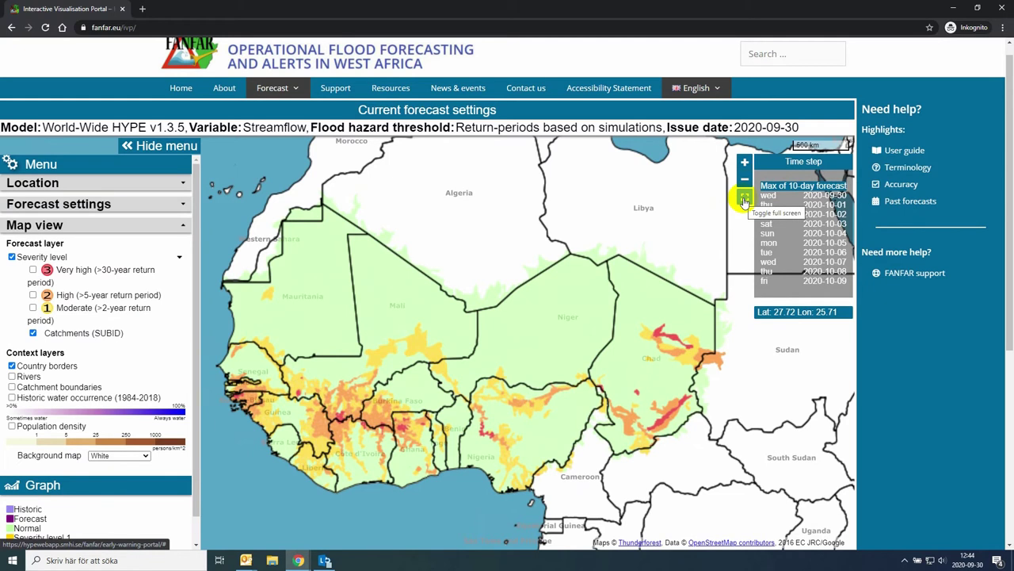
left_click(744, 198)
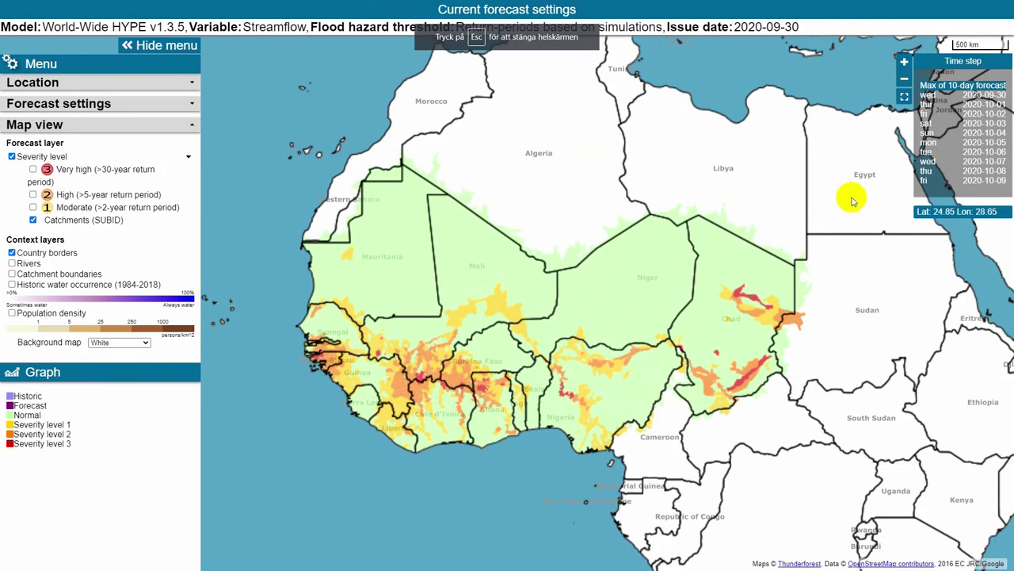
left_click(904, 62)
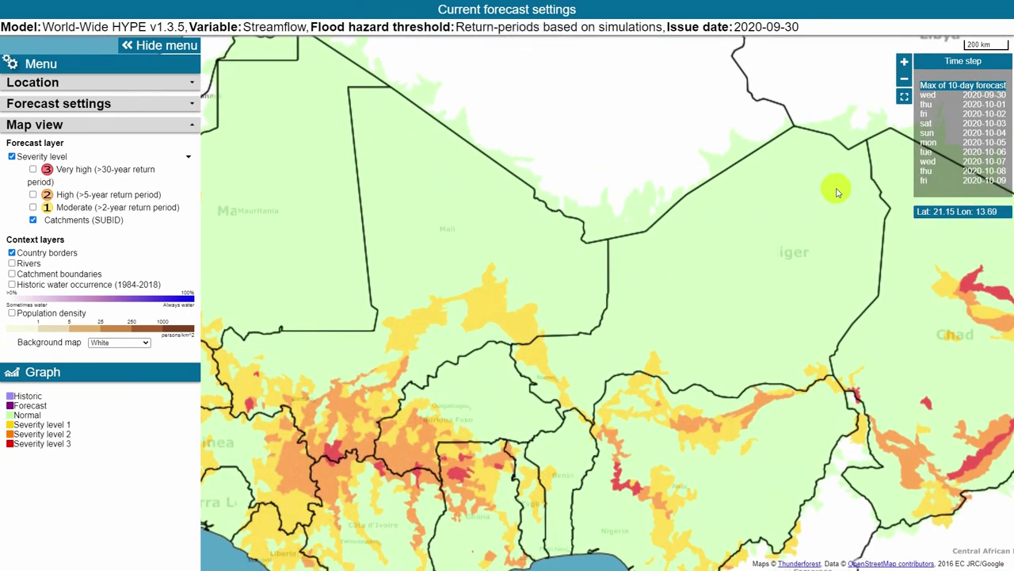
Pan the map south to the Gulf of Guinea coast and turn on the Rivers context layer
left_click(167, 46)
left_click(33, 71)
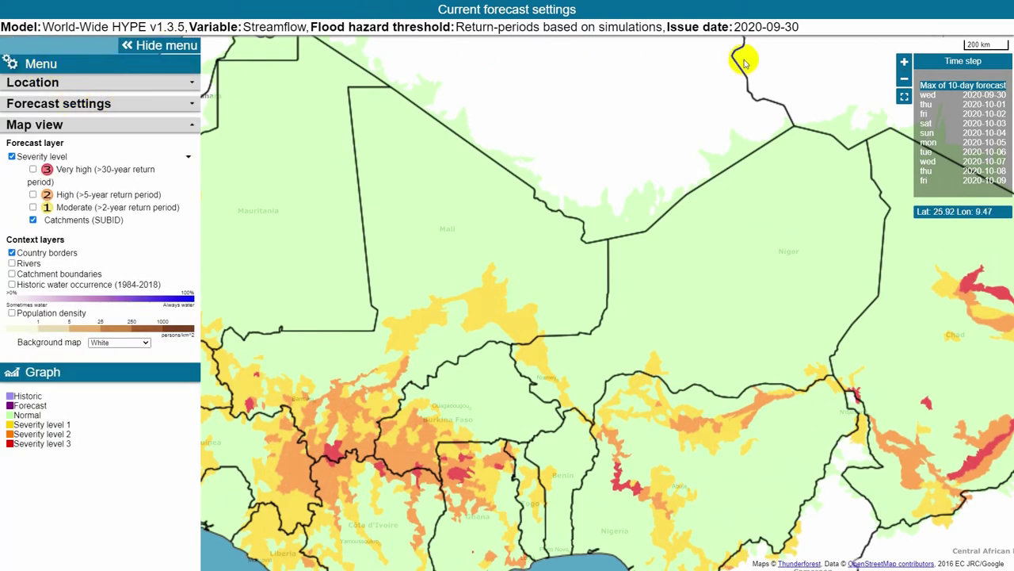
left_click_drag(557, 315, 572, 261)
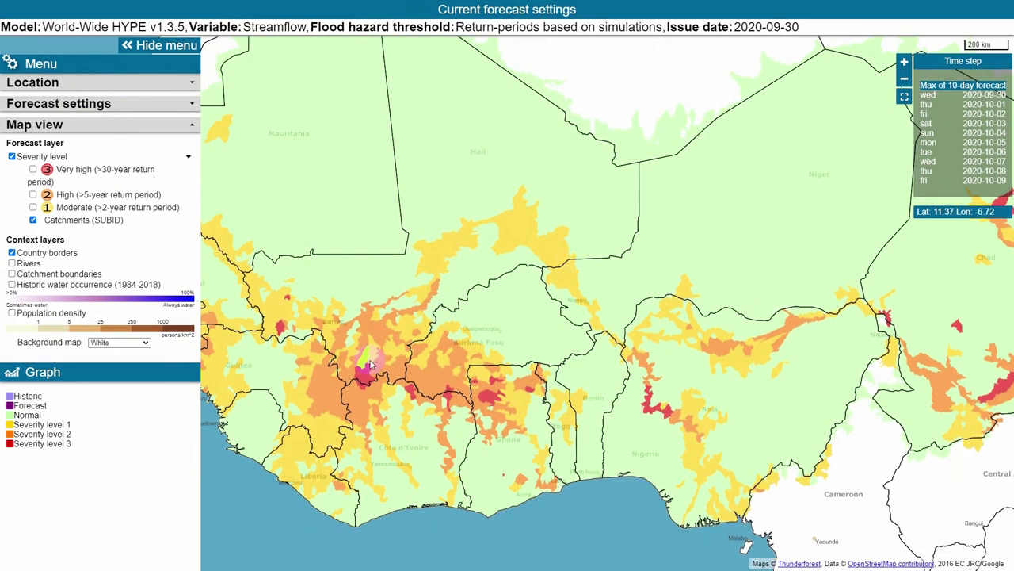
left_click(12, 263)
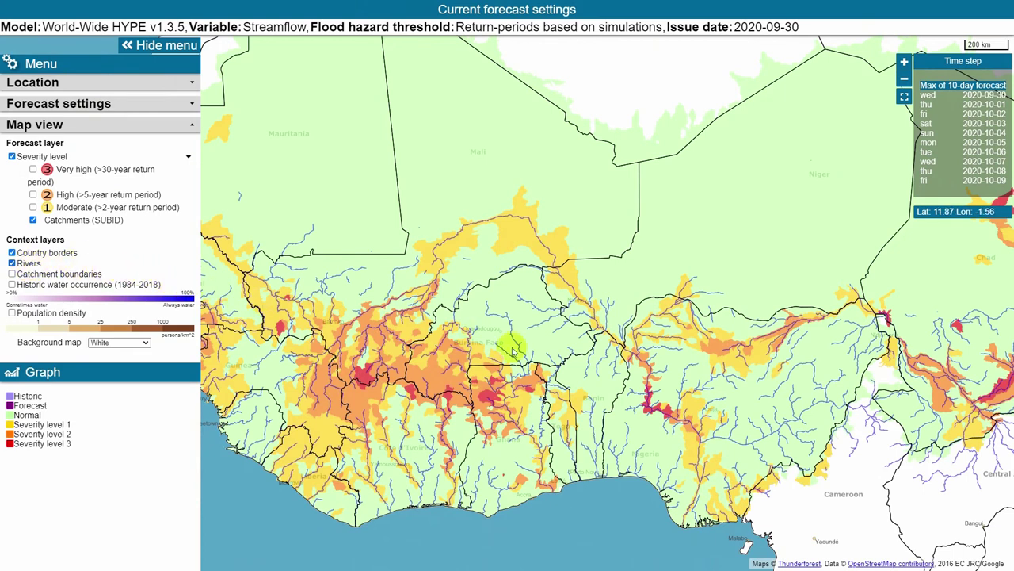
Pan toward Nigeria and zoom in to the red, orange and yellow catchments along the river
left_click_drag(645, 401, 574, 376)
scroll(576, 378, "up", 1)
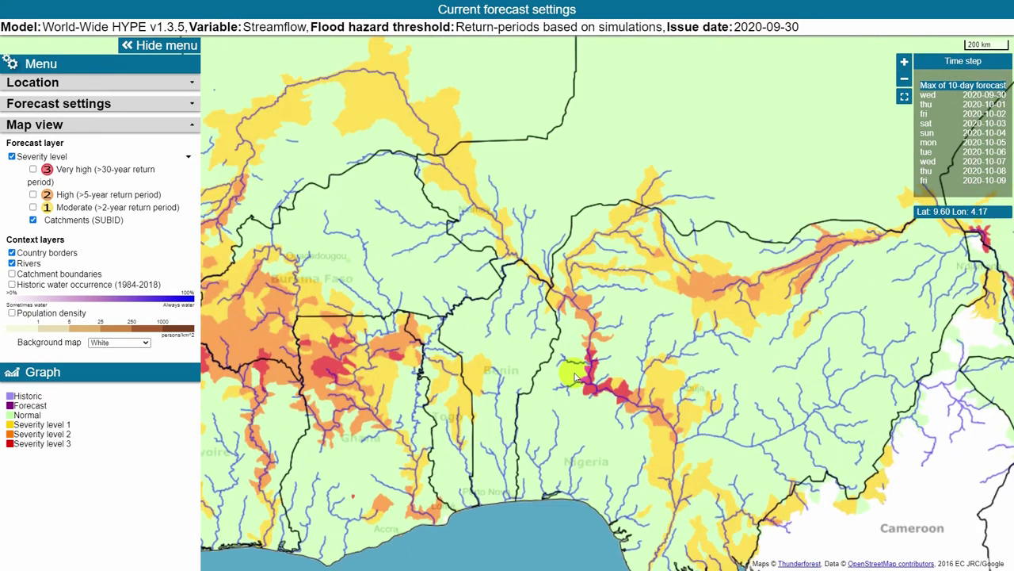
scroll(640, 415, "up", 1)
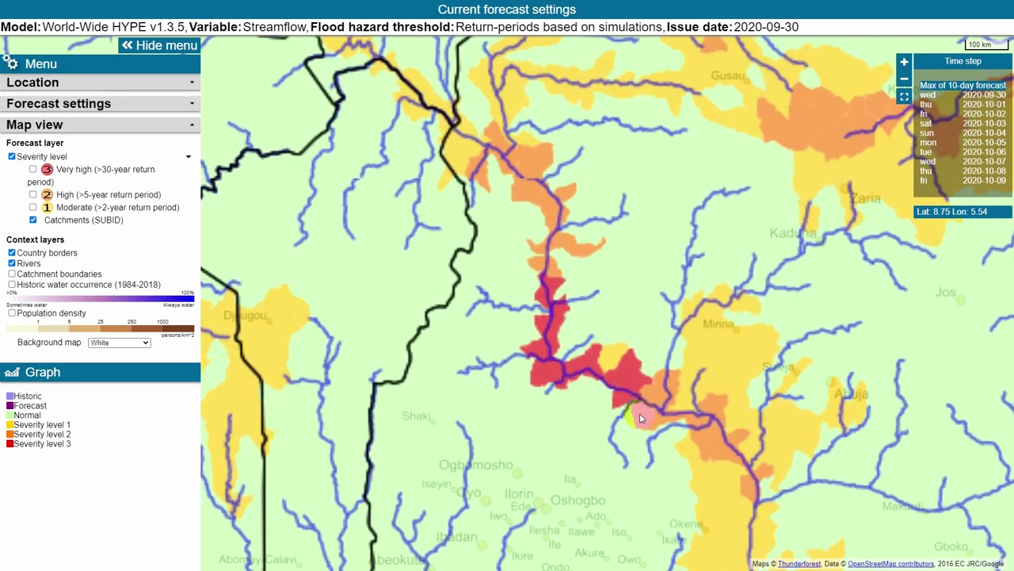
scroll(641, 415, "up", 1)
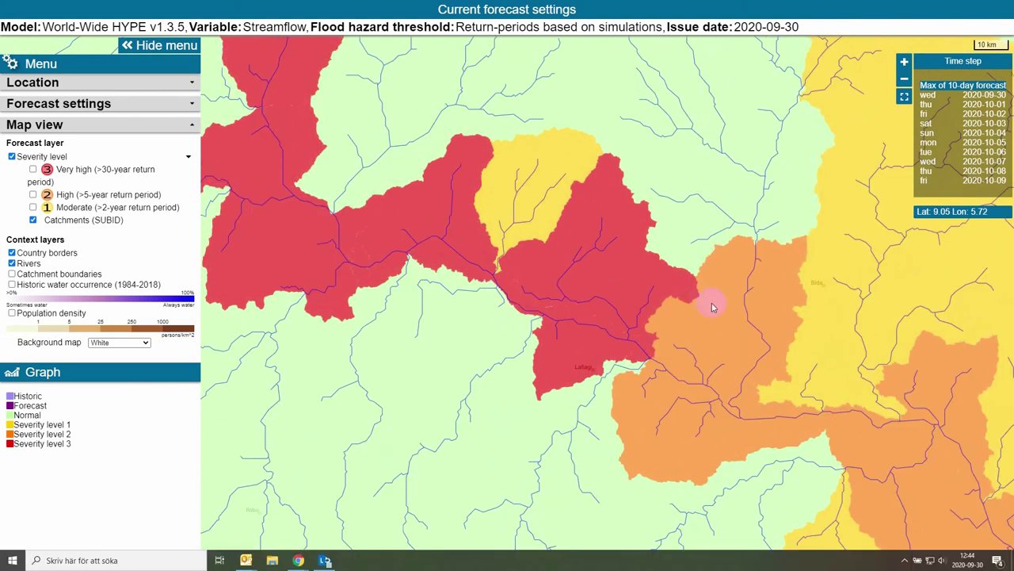
Select the orange catchment SUBID 211733 and download its streamflow graph data as xlsx
left_click(710, 382)
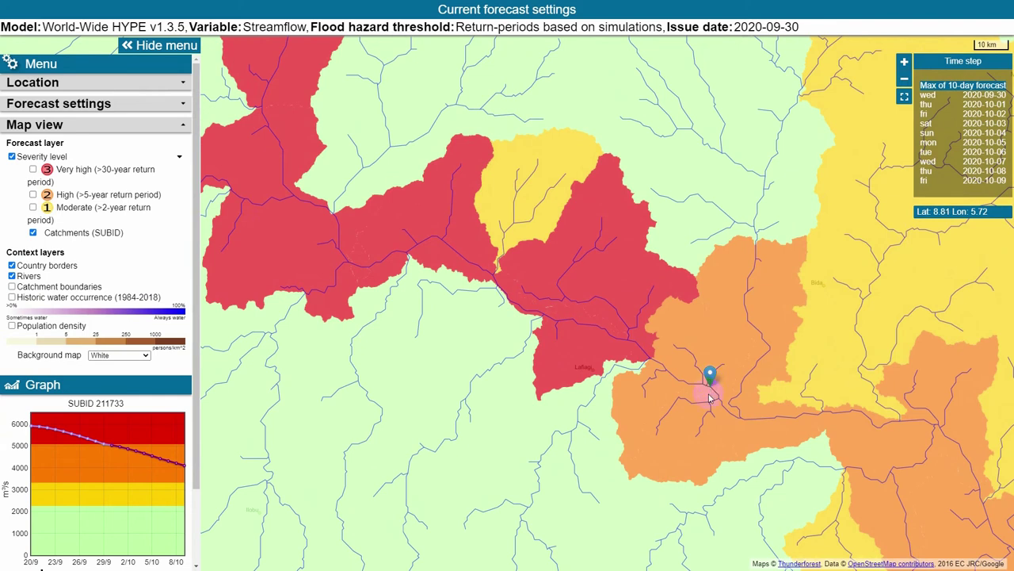
left_click_drag(193, 369, 201, 471)
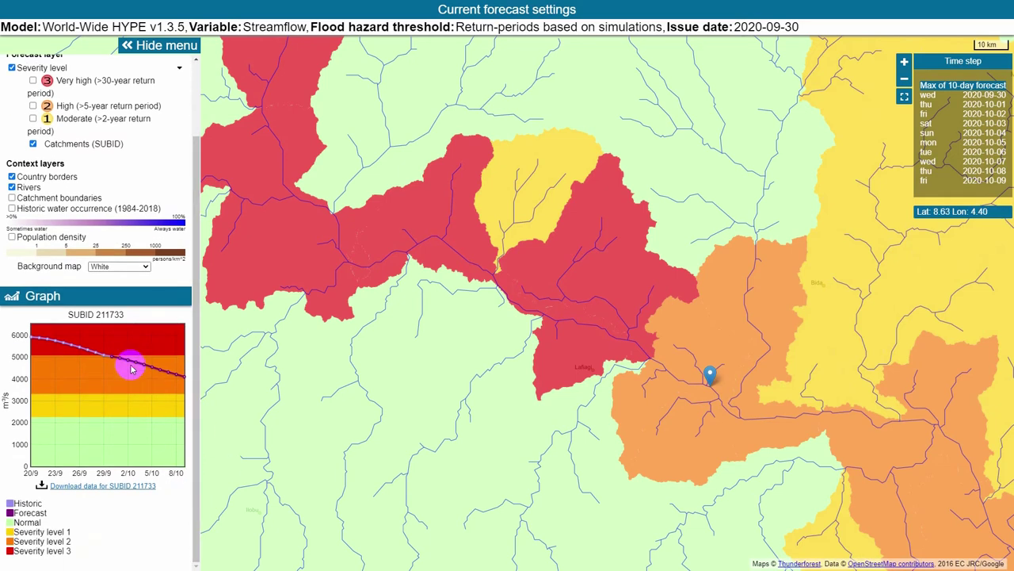
mouse_move(168, 375)
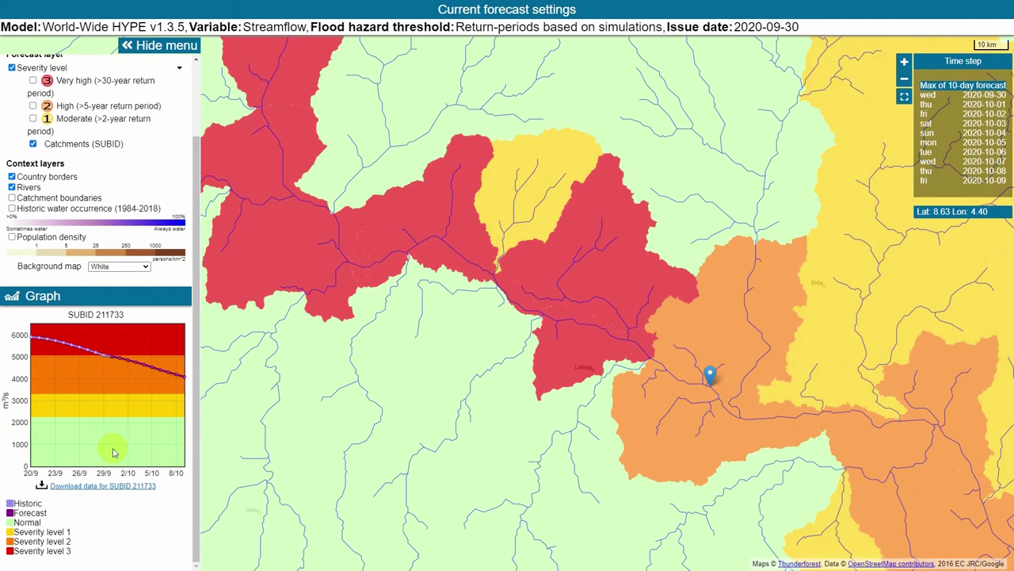
left_click(112, 418)
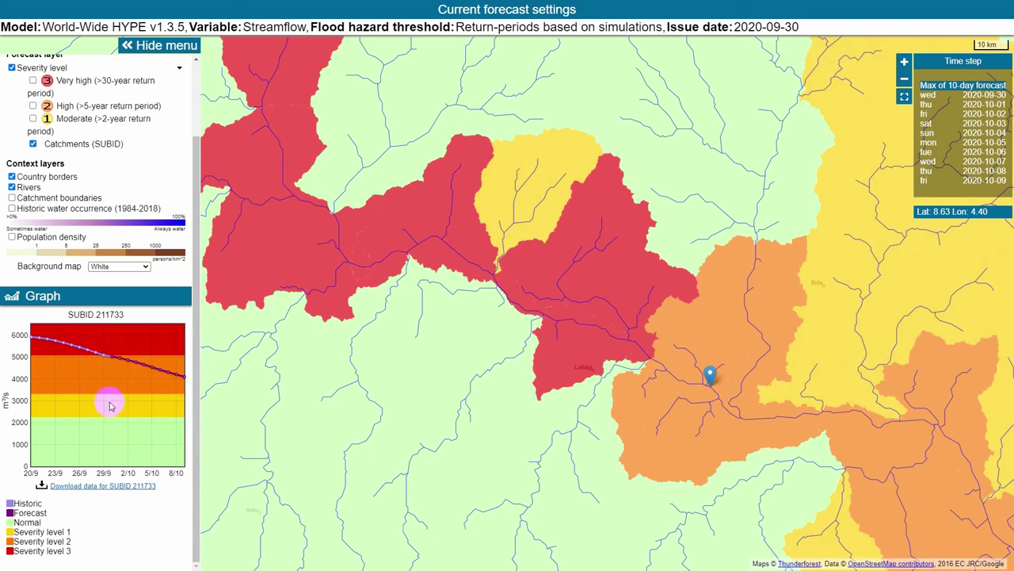
left_click_drag(111, 406, 113, 344)
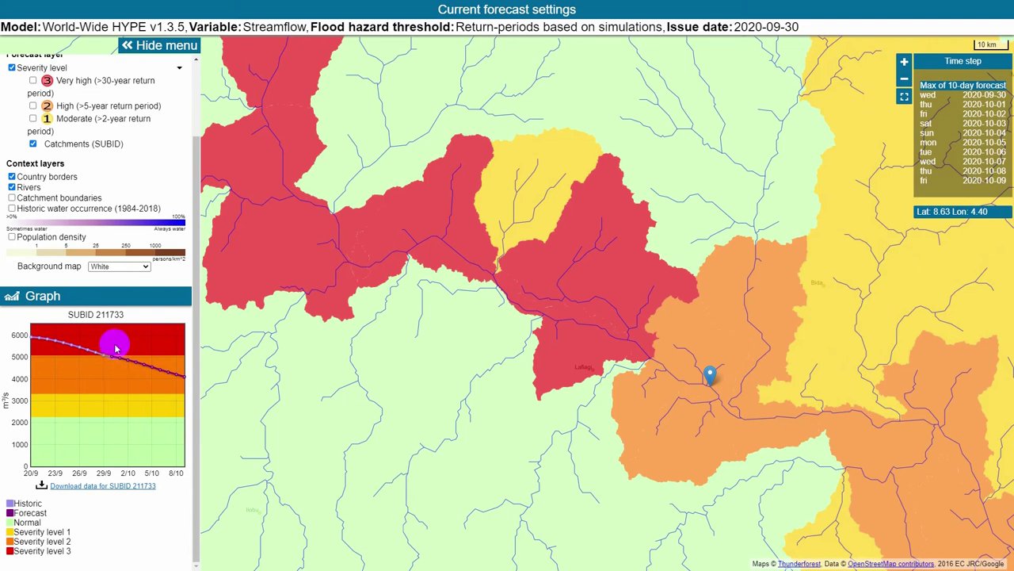
left_click(101, 489)
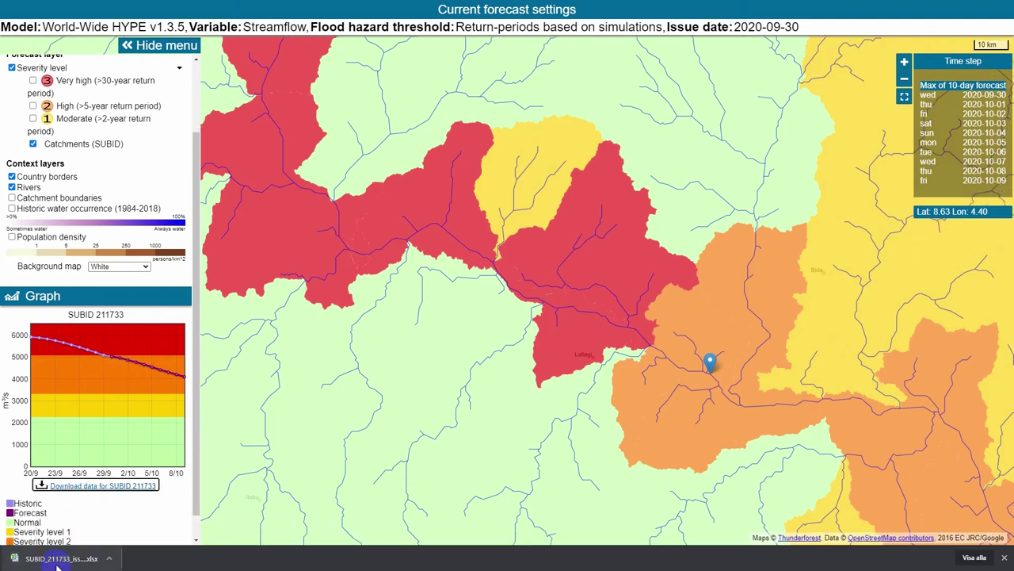
Open the SUBID 211733 workbook, check its Information sheet, then view the Data sheet
left_click(57, 560)
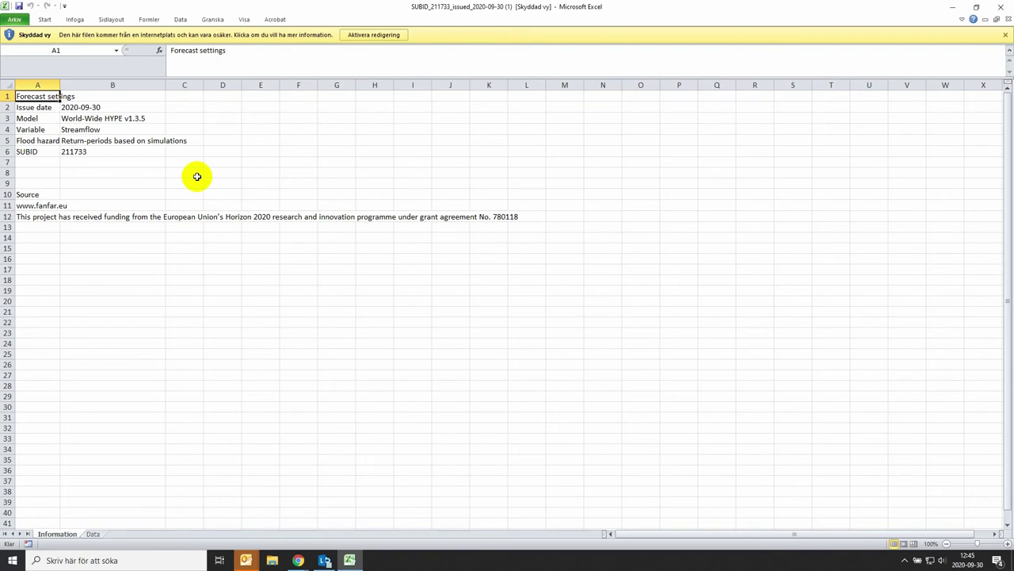
left_click_drag(119, 107, 122, 178)
left_click(123, 178)
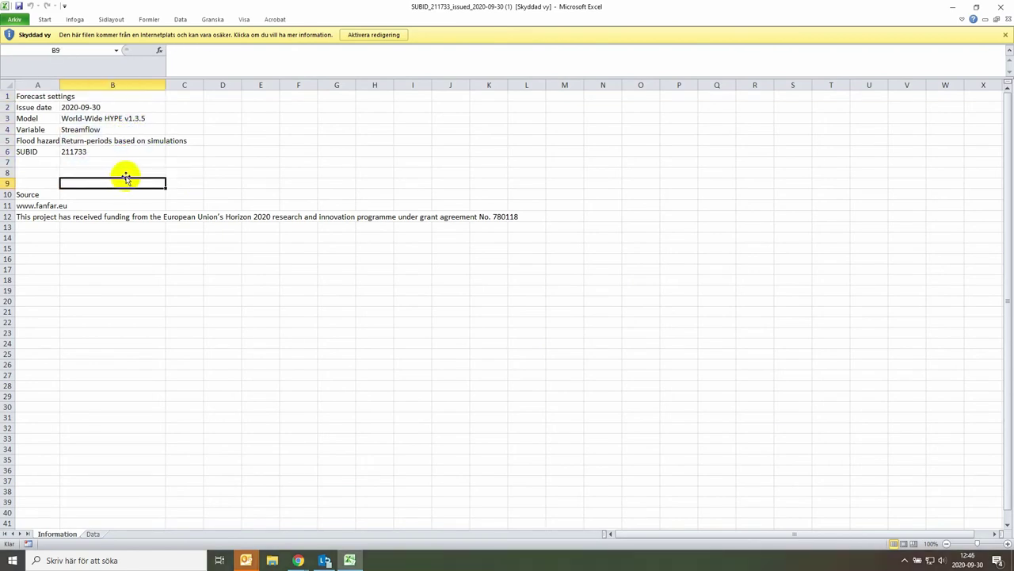
left_click(93, 534)
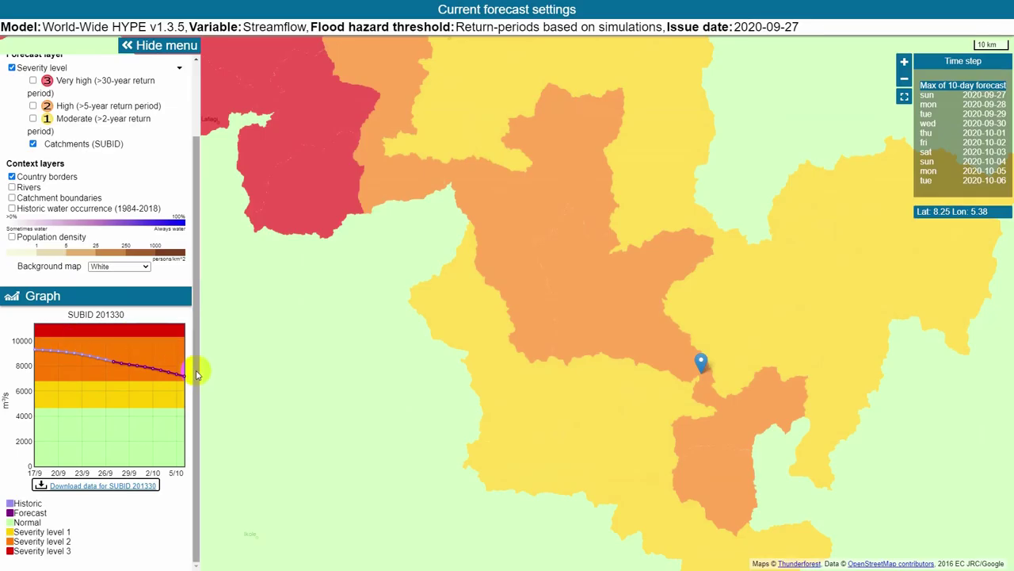
Search 'loko' and centre the map on the Lokoja gauge, River Niger (SUBID 208587)
left_click_drag(197, 374, 199, 290)
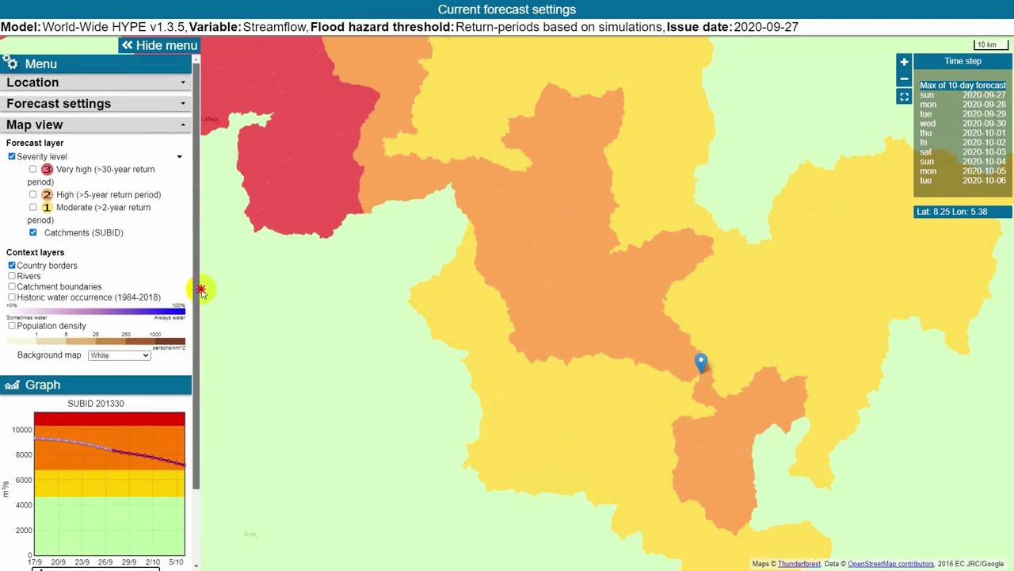
left_click(182, 81)
left_click(93, 145)
type("lok")
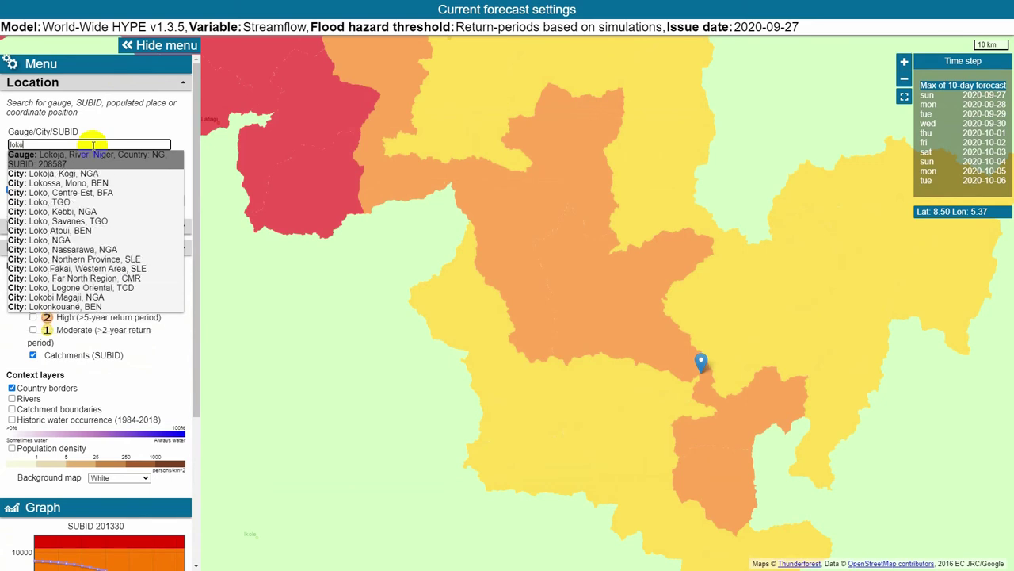
type("o")
left_click(70, 157)
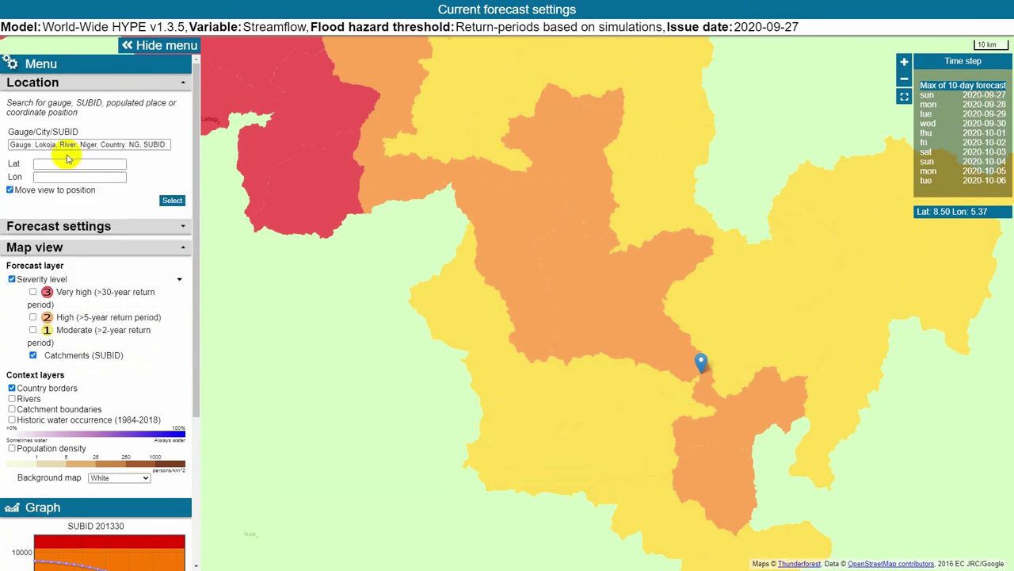
left_click(173, 202)
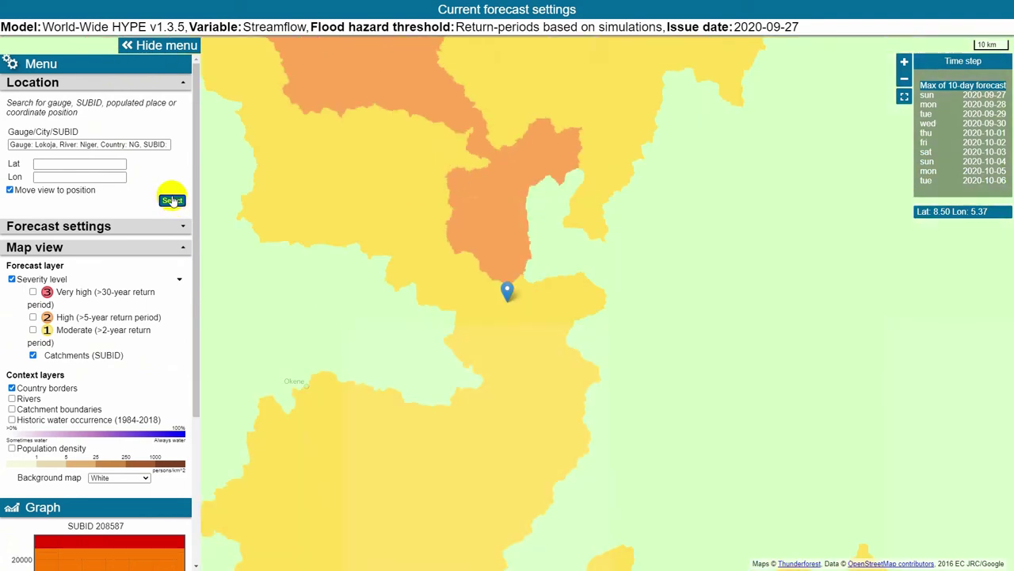
View the SUBID 208587 graph, then zoom to 2 km scale centred on the Lokoja marker
left_click_drag(199, 199, 208, 394)
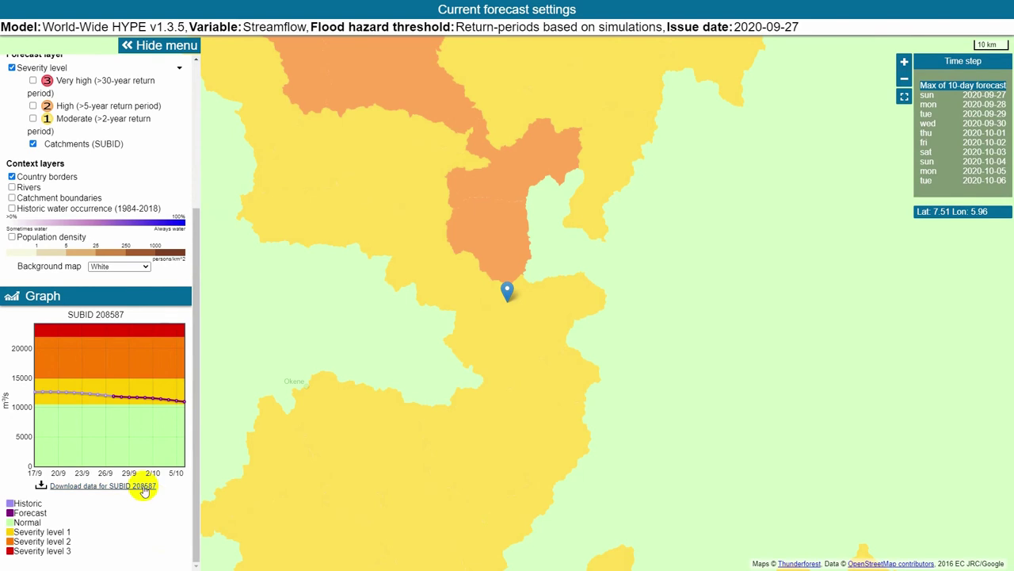
left_click_drag(198, 516, 221, 295)
scroll(443, 293, "up", 1)
scroll(539, 304, "up", 1)
scroll(539, 303, "up", 1)
left_click_drag(615, 329, 475, 333)
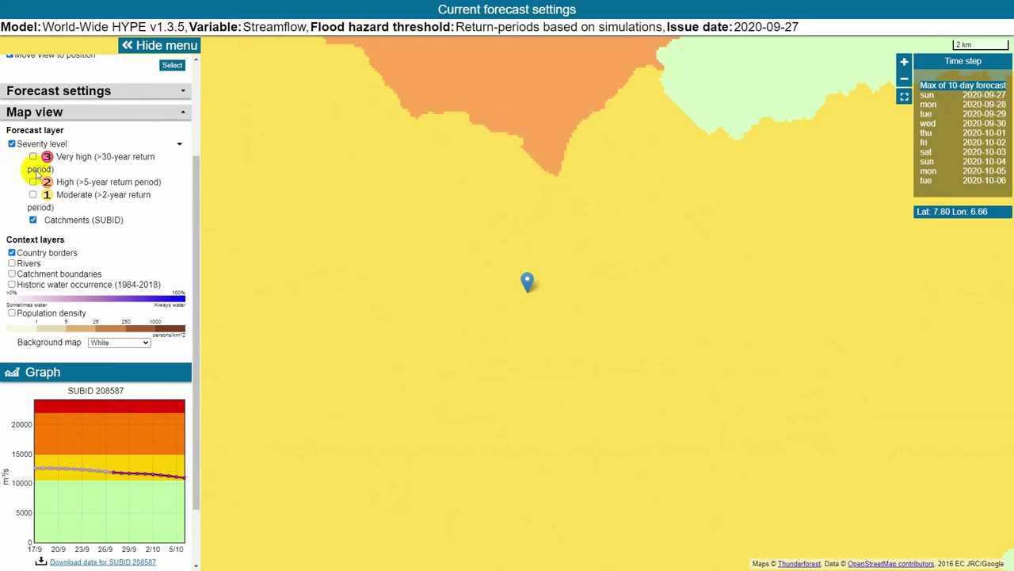
Show rivers and catchment boundaries, and switch the forecast model to Niger-HYPE v2.23
left_click(12, 263)
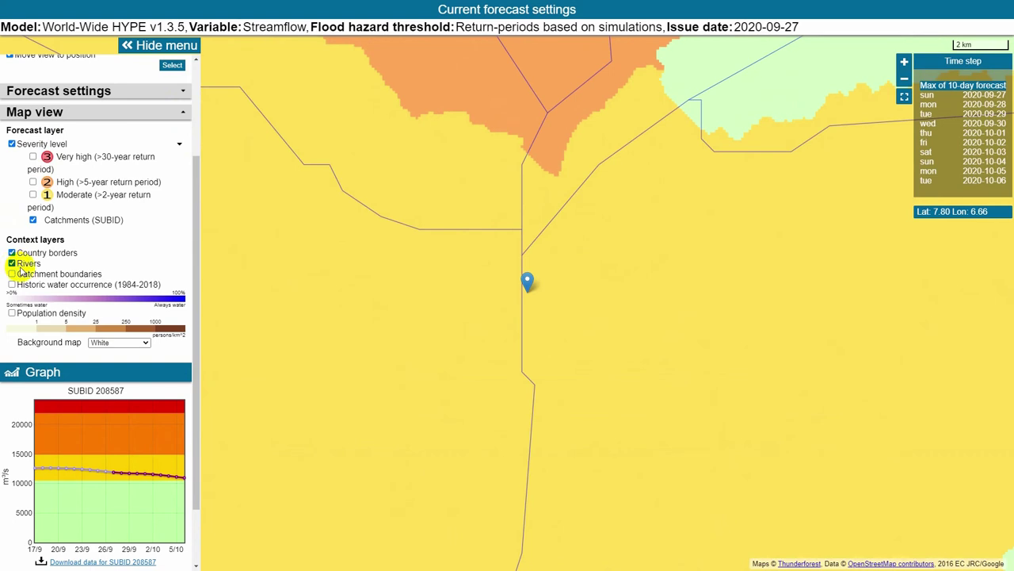
left_click(12, 273)
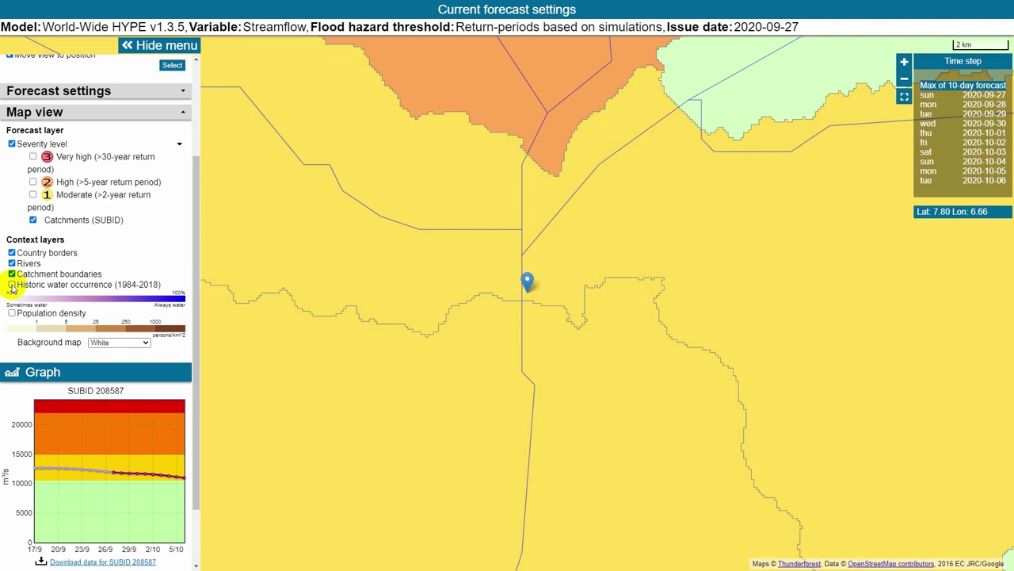
left_click(183, 92)
left_click(85, 119)
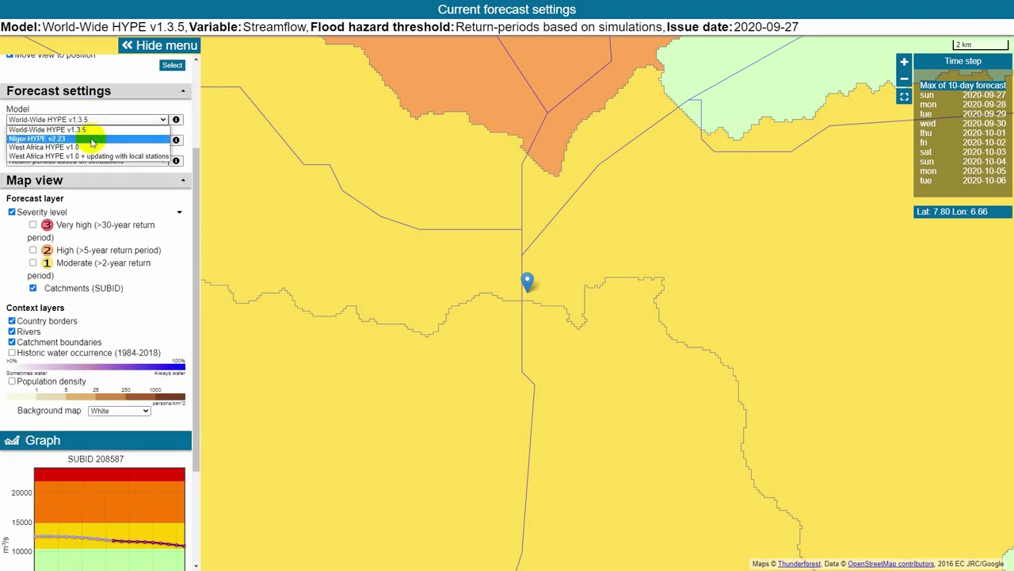
left_click(91, 141)
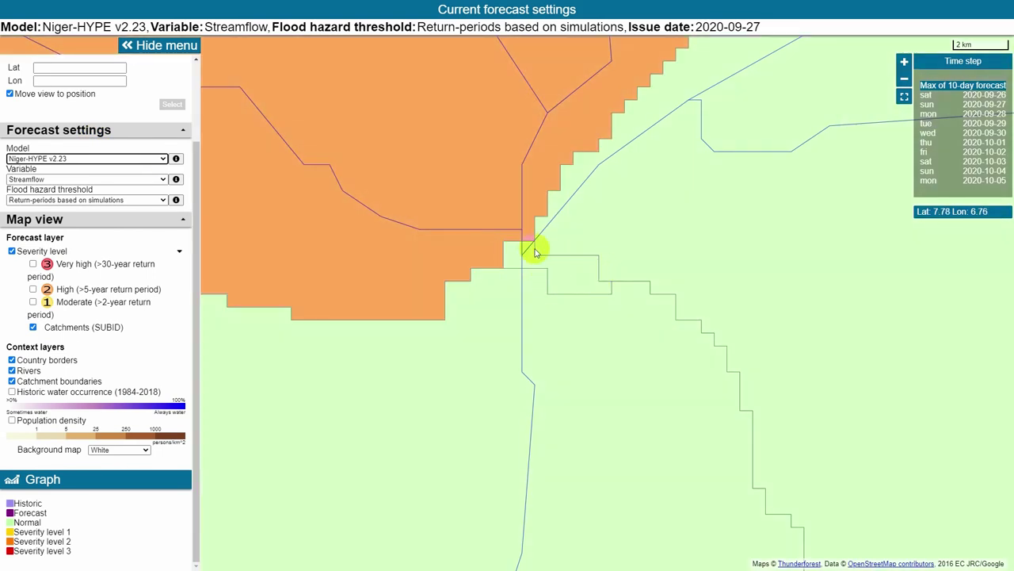
Turn on historic water occurrence, hide the Catchments (SUBID) colouring, and frame the Niger–Benue confluence
left_click(12, 392)
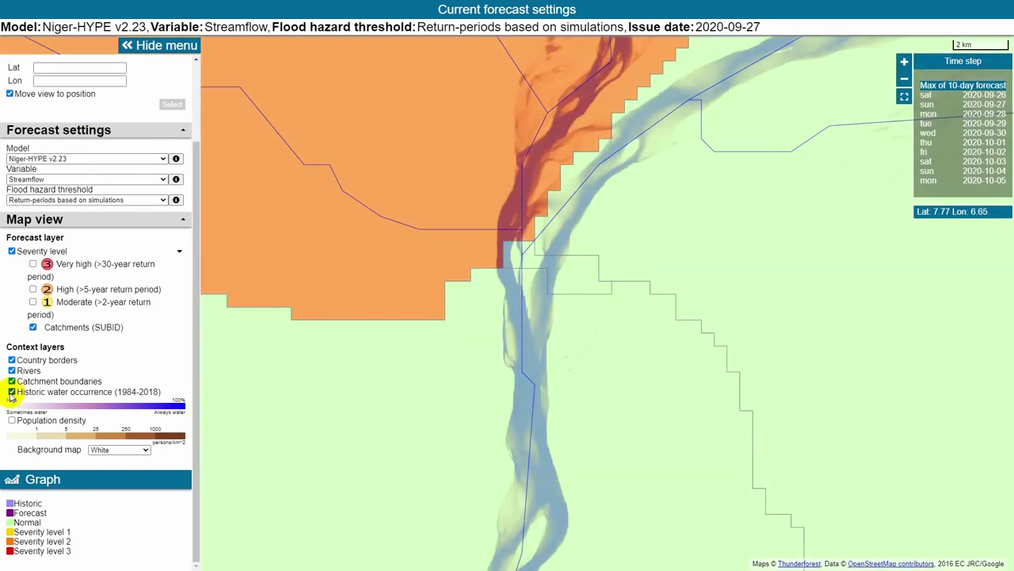
left_click_drag(412, 230, 338, 344)
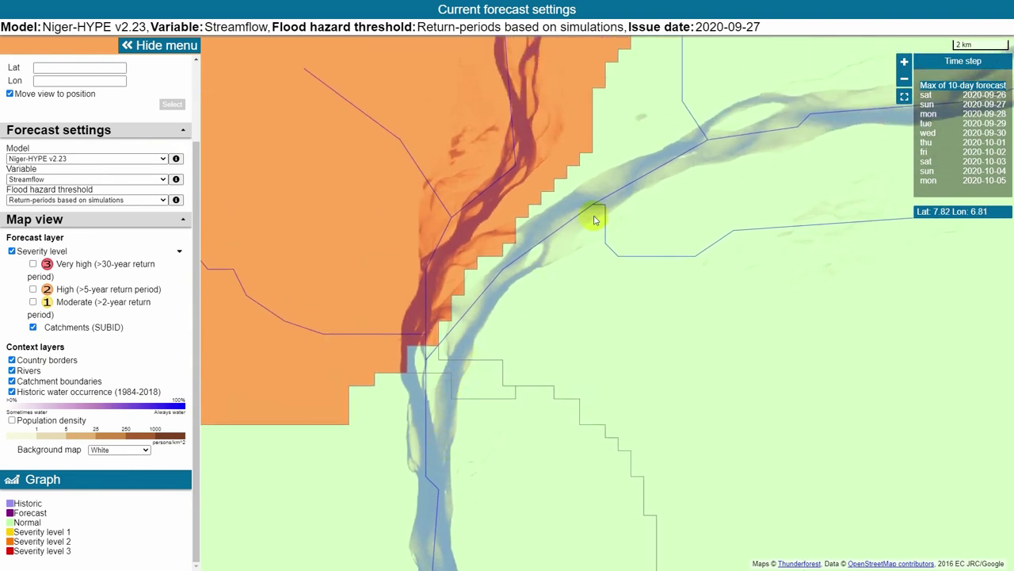
left_click(472, 224)
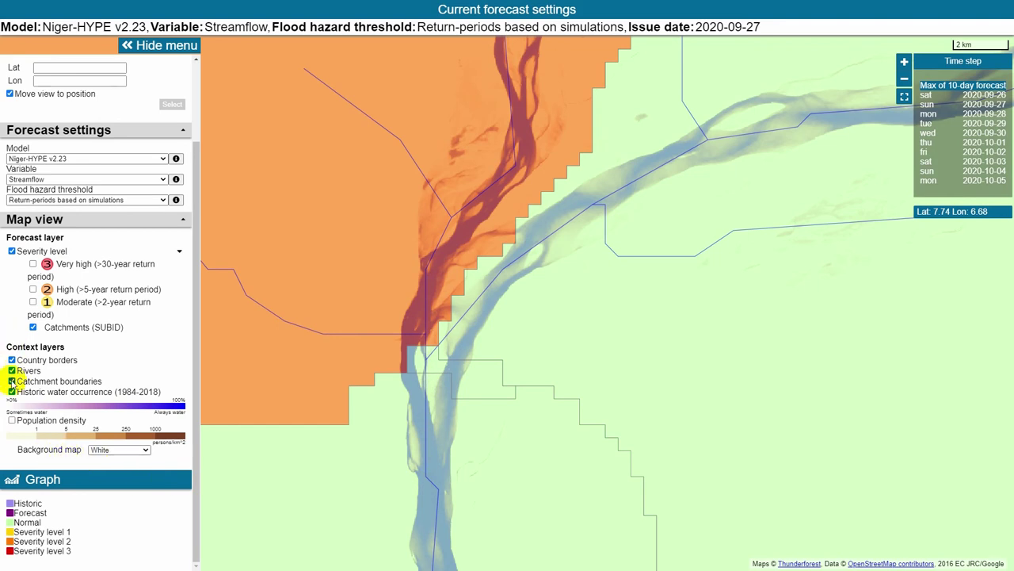
left_click(32, 326)
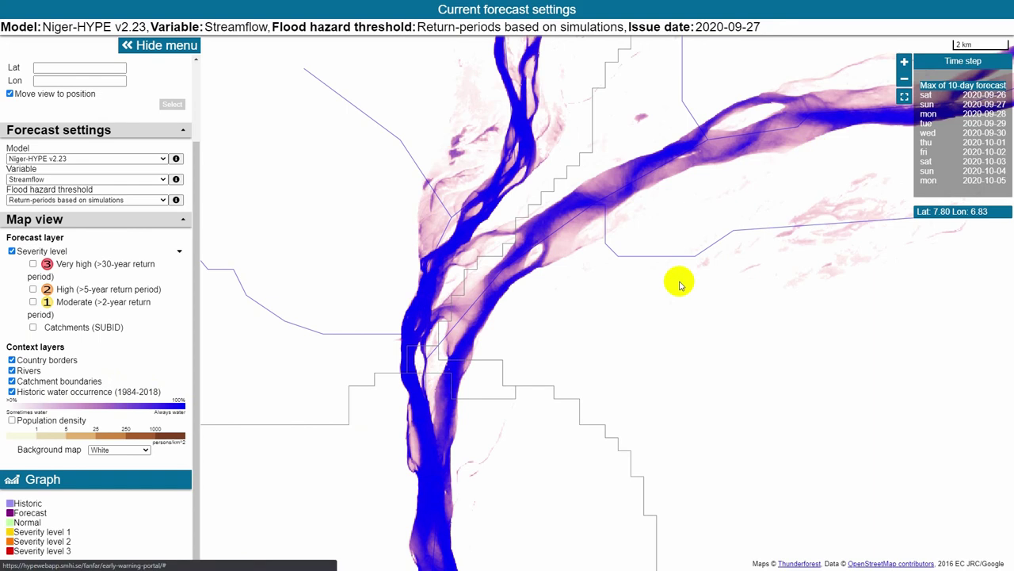
left_click_drag(514, 389, 552, 409)
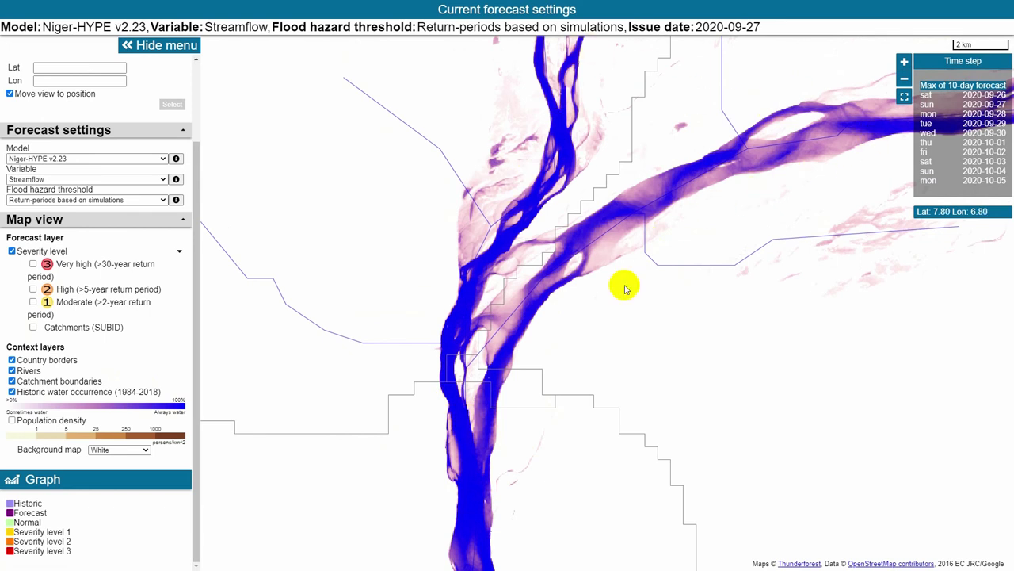
Try the OpenStreetMap background, turn off historic water occurrence, then return to the White background
left_click(138, 450)
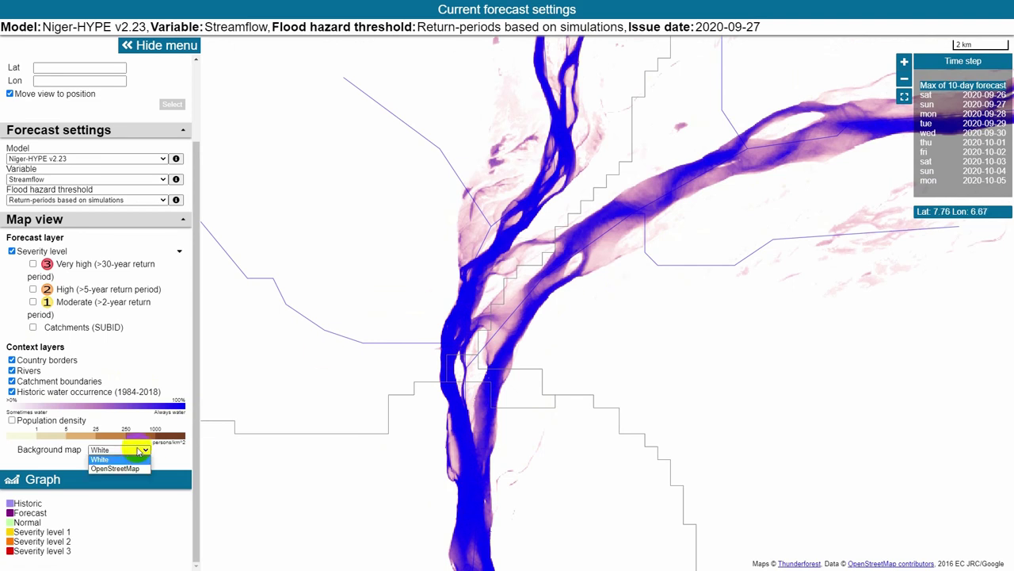
left_click(119, 469)
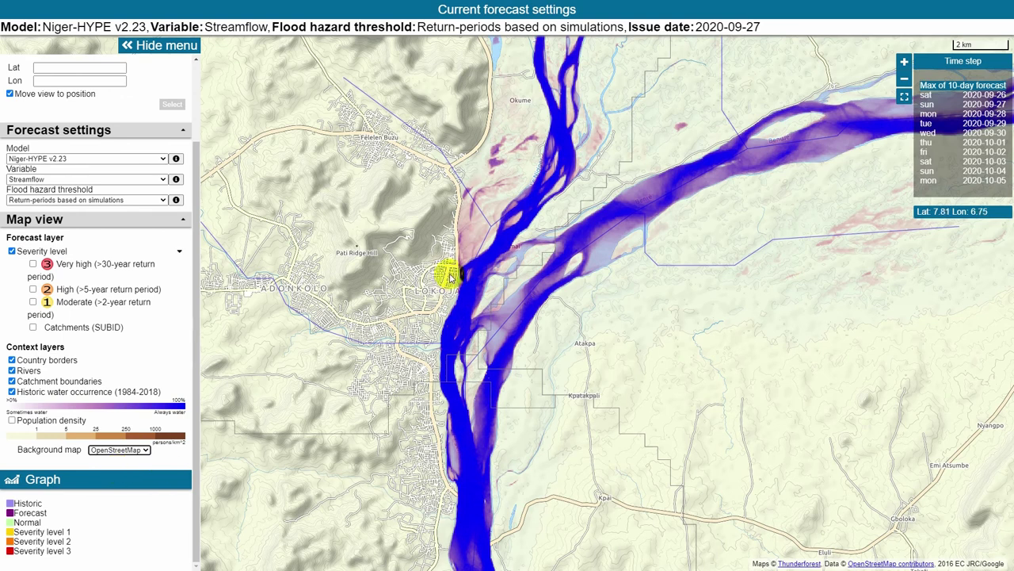
left_click(12, 392)
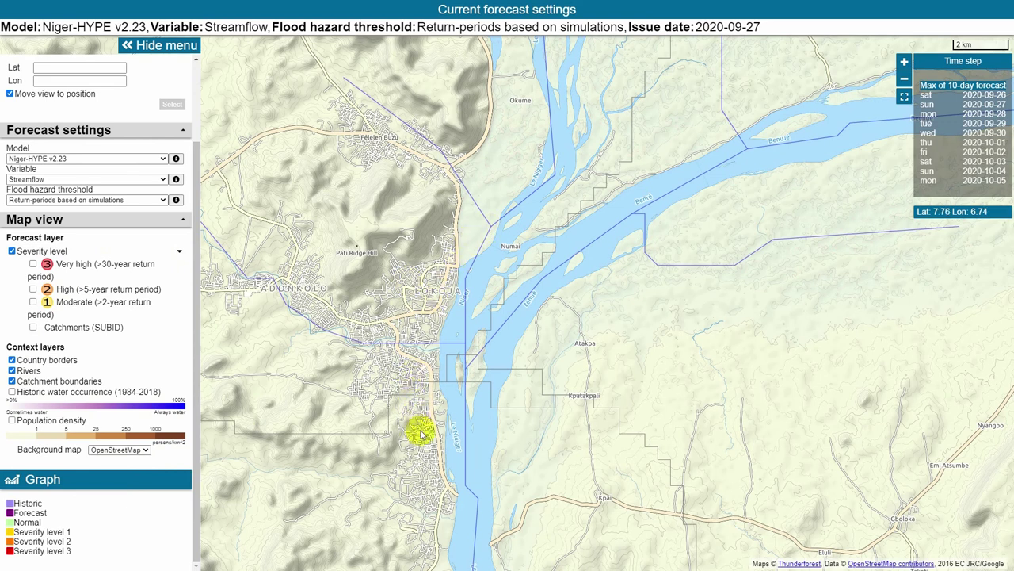
left_click(111, 450)
left_click(101, 459)
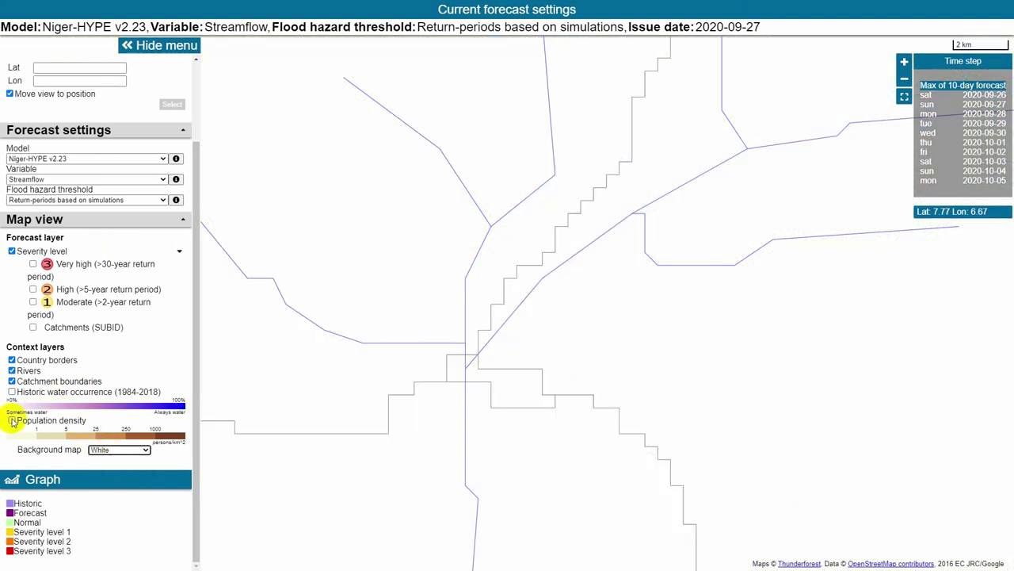
Show the Population density layer and zoom the map out to a 50 km scale
left_click(12, 420)
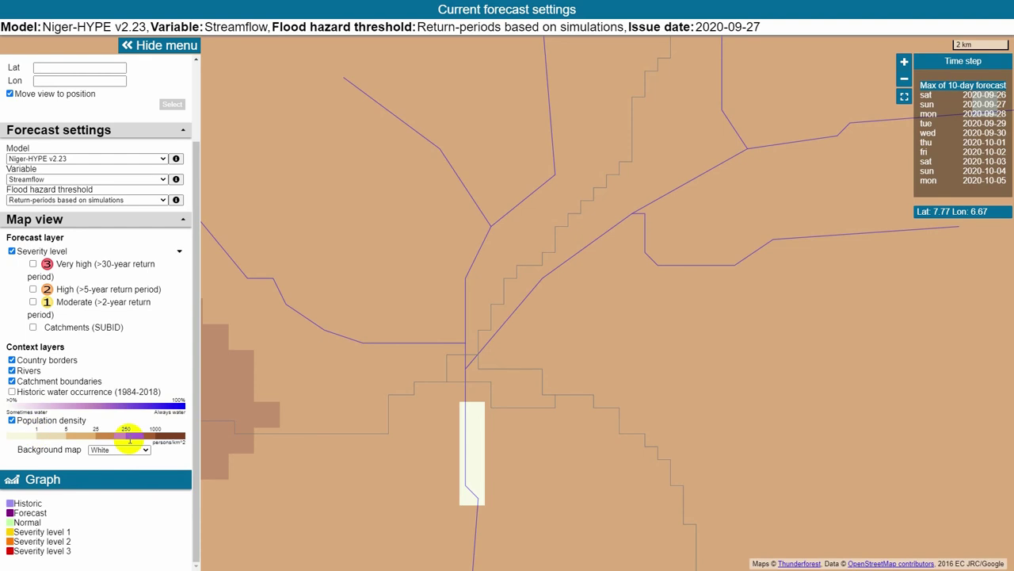
scroll(261, 374, "down", 1)
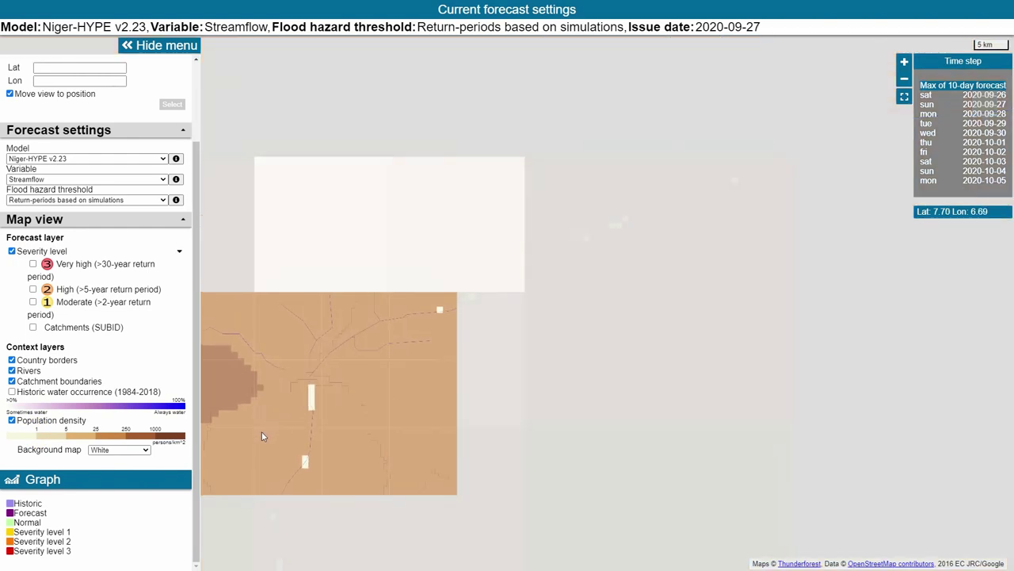
scroll(271, 418, "down", 2)
Centre the shaded southern Nigeria river area on the map and exit fullscreen
left_click(278, 418)
left_click_drag(279, 420, 646, 228)
scroll(640, 223, "down", 3)
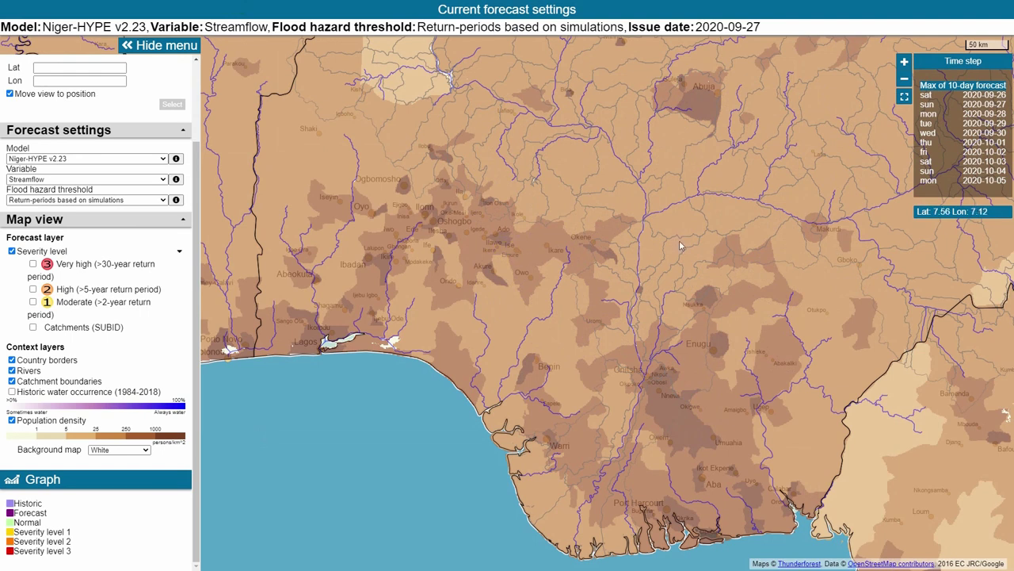
left_click(905, 97)
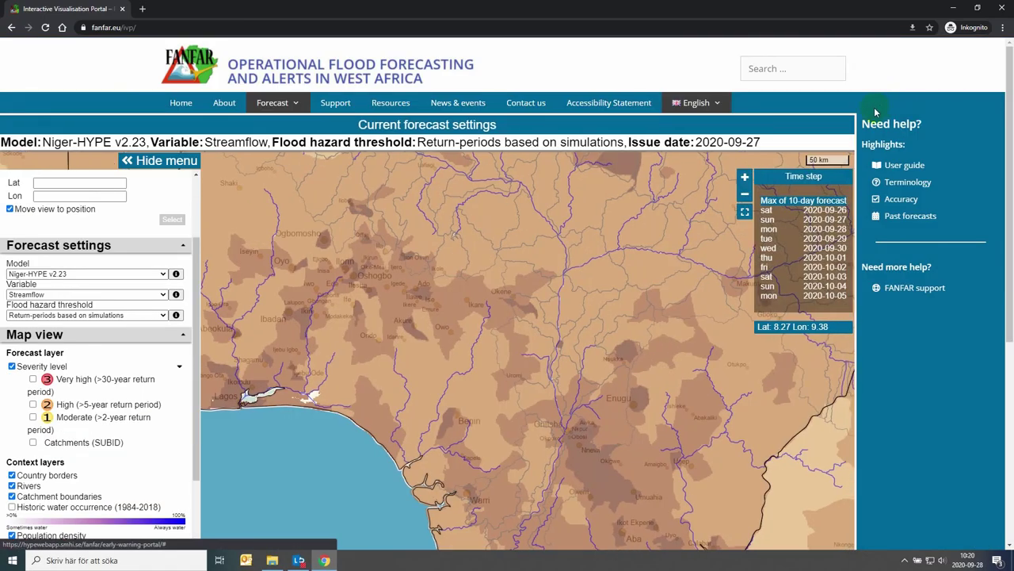